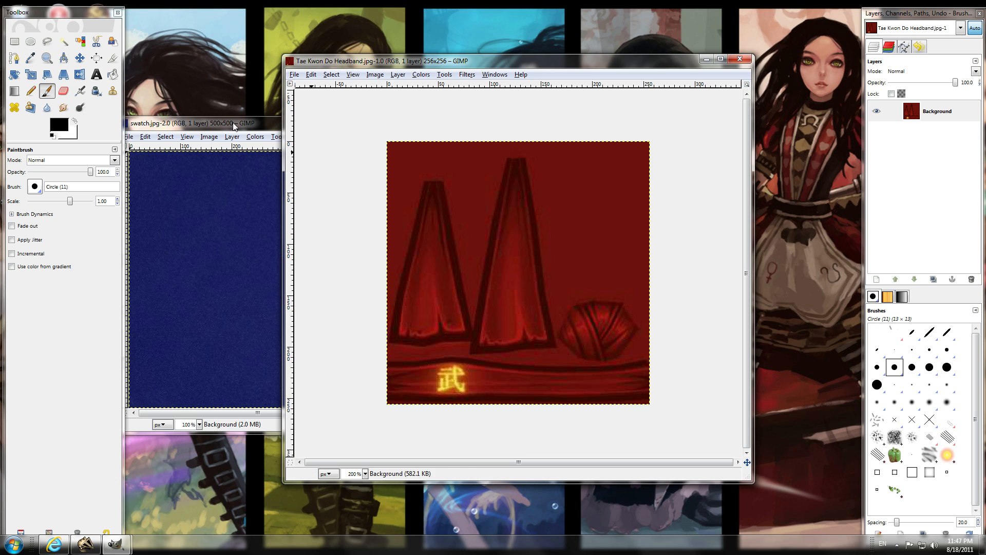
Duplicate the Background layer of the Tae Kwon Do Headband image.
left_click(53, 94)
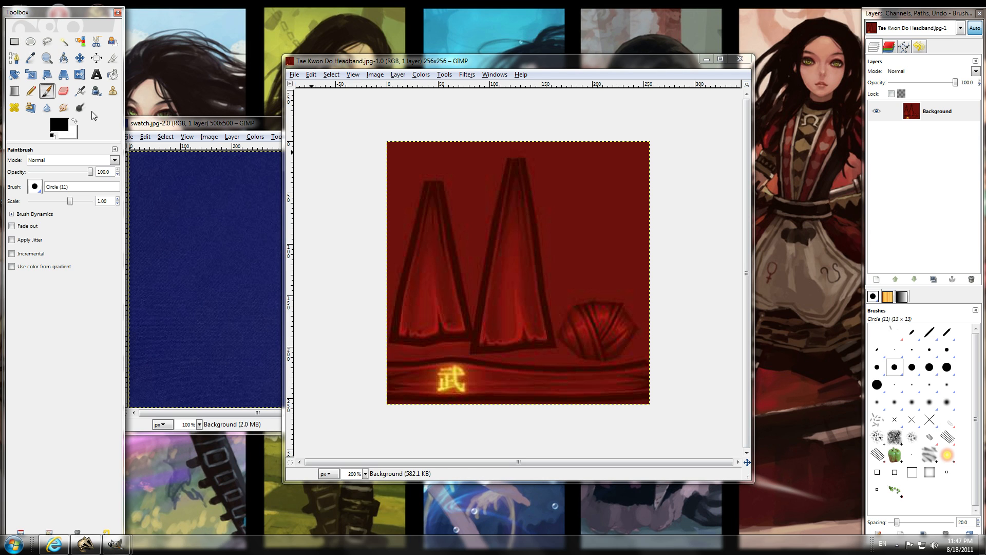
left_click(398, 74)
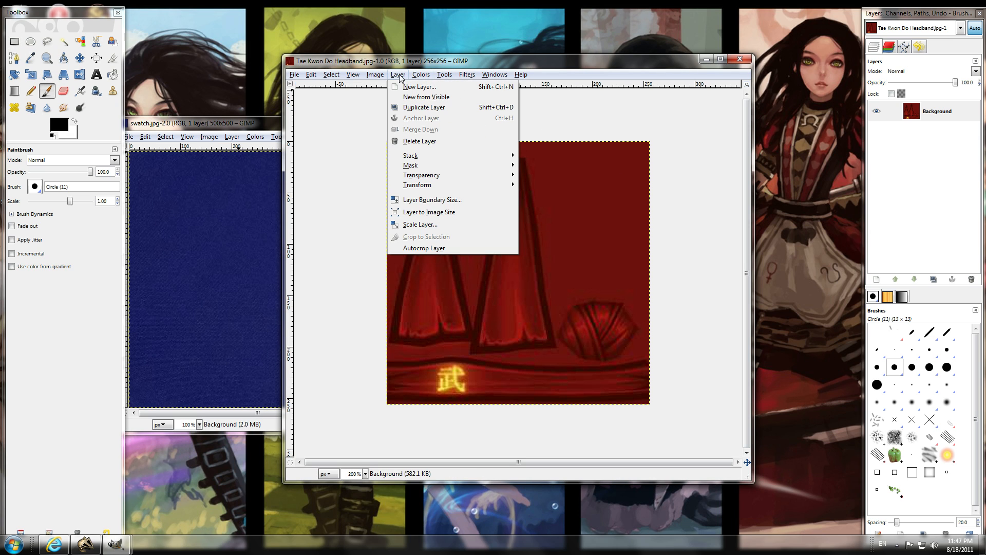
left_click(420, 108)
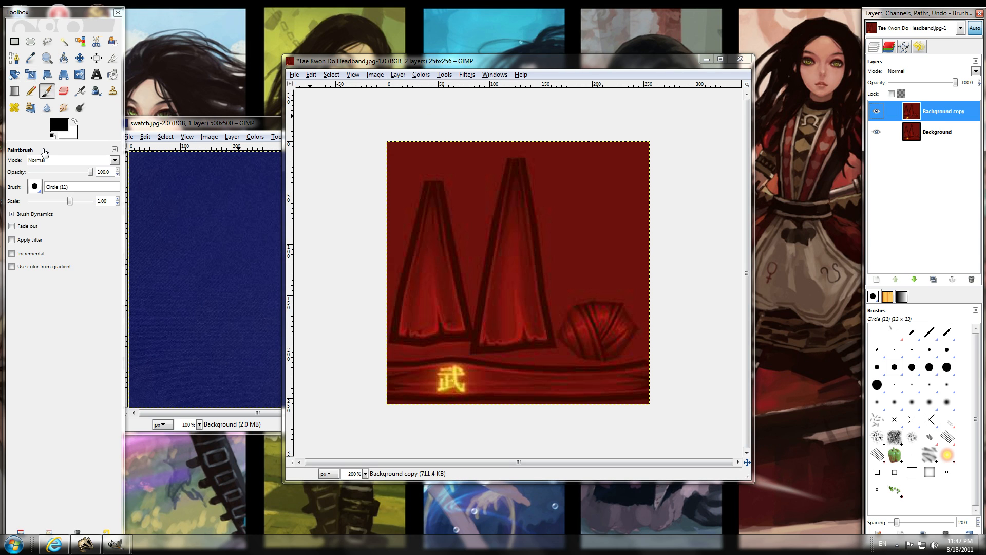
Sample the dark blue from the swatch image as the foreground color with the Color Picker.
left_click(30, 57)
left_click(182, 216)
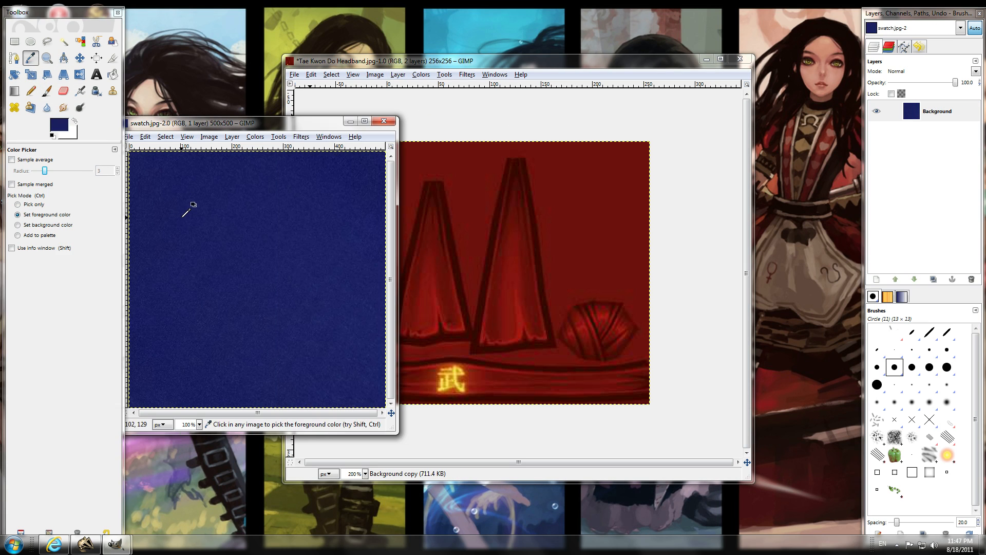
Paint the whole duplicated headband layer blue using the Paintbrush in Color mode, Circle Fuzzy (19) brush, scale 10.00.
left_click(47, 91)
left_click(443, 69)
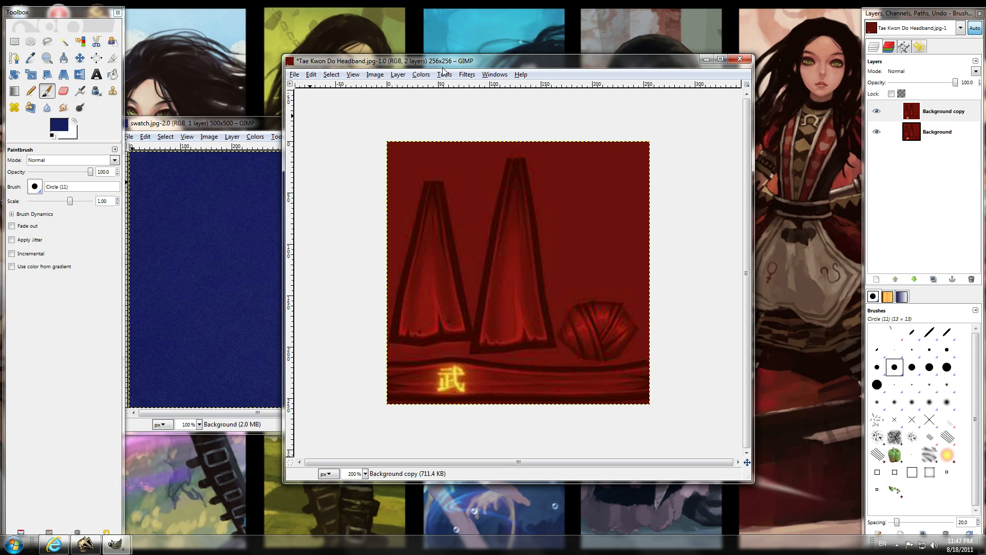
left_click(73, 204)
left_click(33, 188)
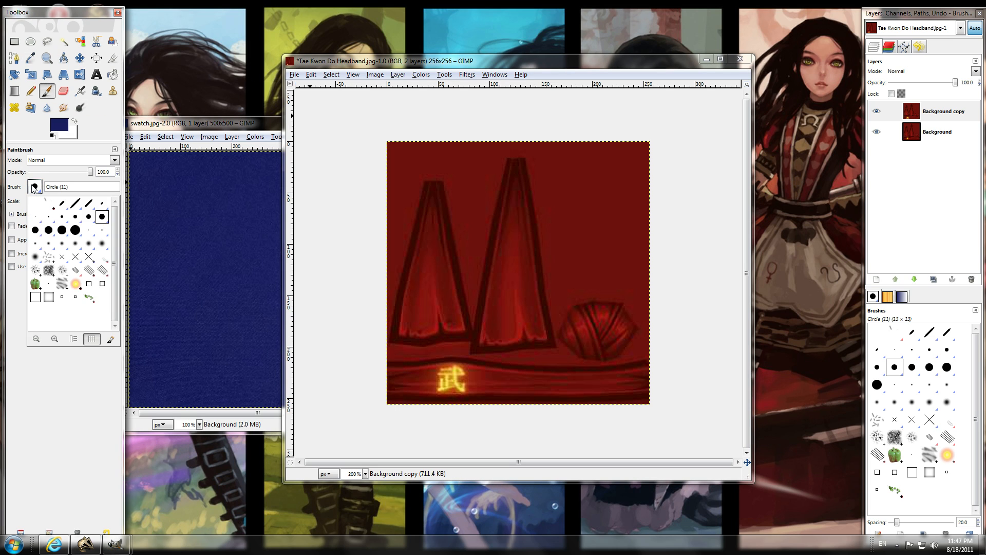
left_click(39, 254)
left_click(66, 161)
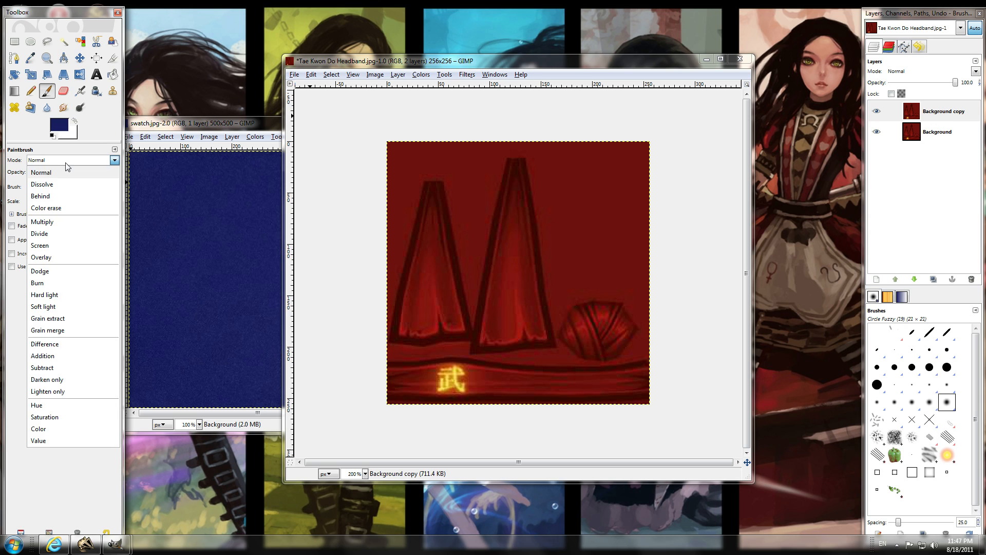
left_click(45, 430)
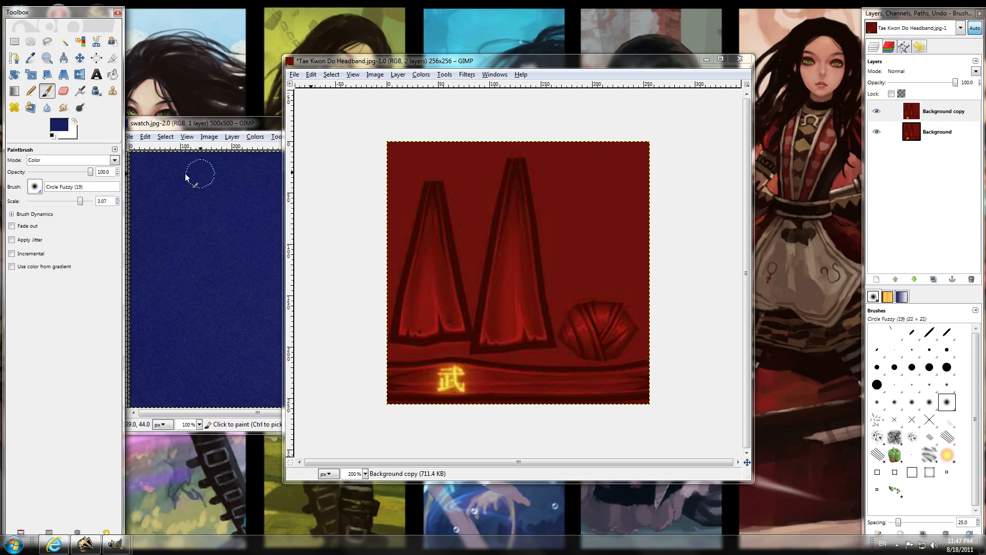
left_click_drag(75, 204, 93, 204)
mouse_move(603, 181)
left_mouse_down()
mouse_move(454, 165)
mouse_move(742, 245)
mouse_move(635, 337)
mouse_move(419, 384)
mouse_move(720, 258)
left_mouse_up()
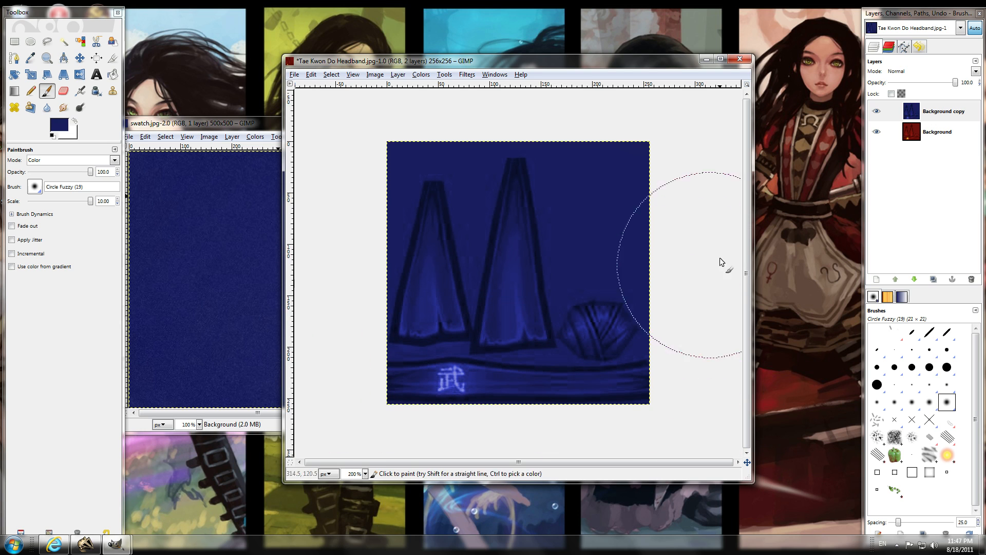
Add an alpha channel to the Background copy layer.
scroll(504, 341, "up", 3, "ctrl")
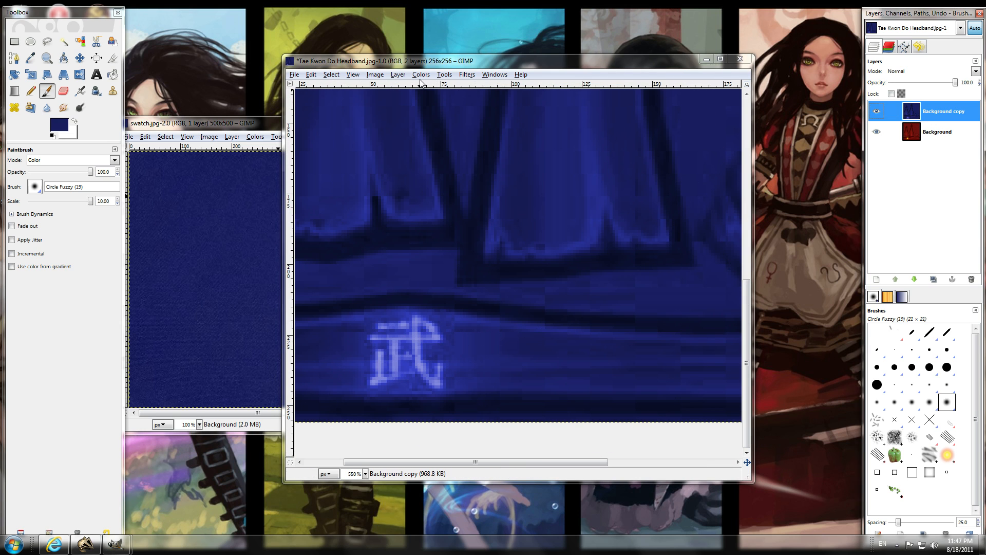
left_click(398, 75)
mouse_move(422, 175)
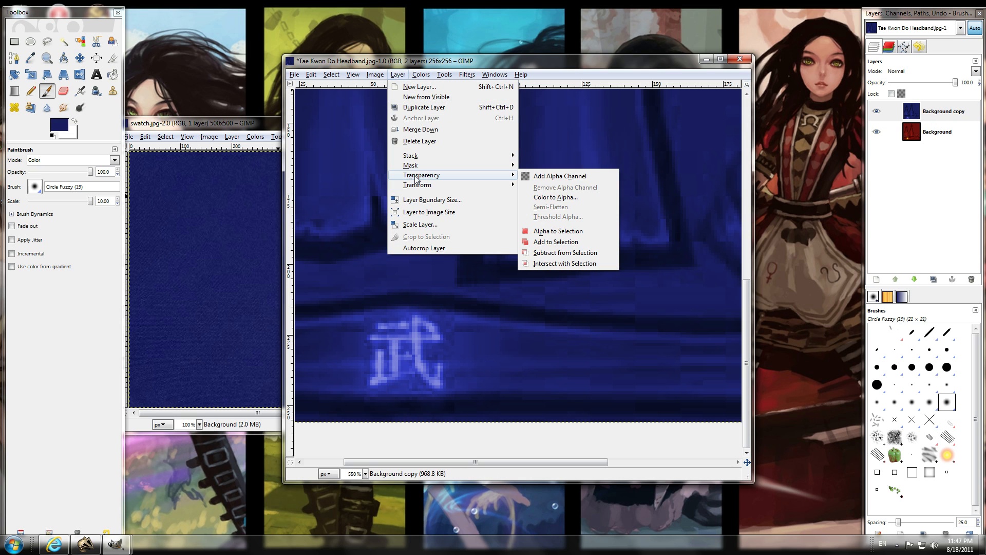
left_click(546, 178)
Erase the blue along all strokes of the headband's character using the Eraser with Circle Fuzzy (19) at scale 0.14.
scroll(412, 322, "up", 1, "ctrl")
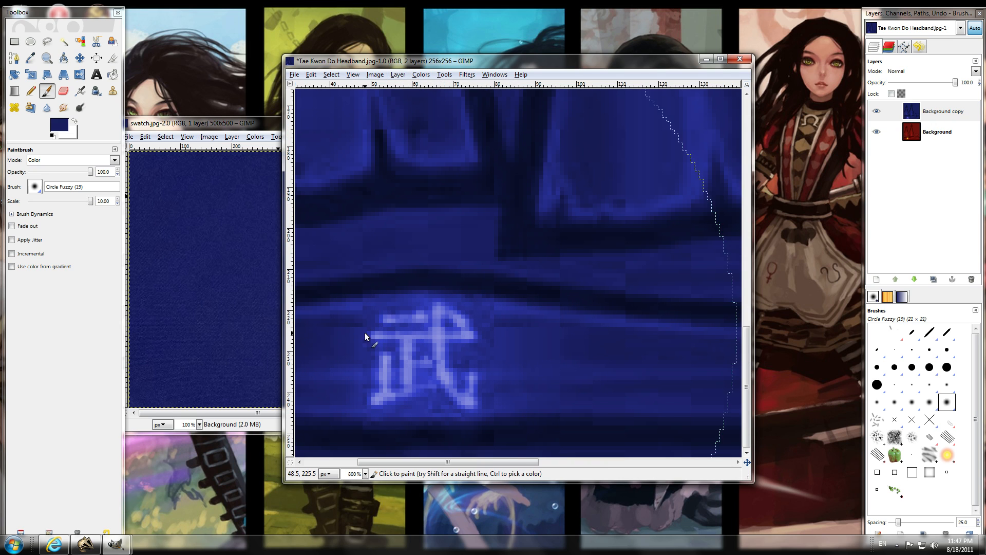
left_click_drag(528, 461, 465, 460)
scroll(578, 421, "up", 2, "ctrl")
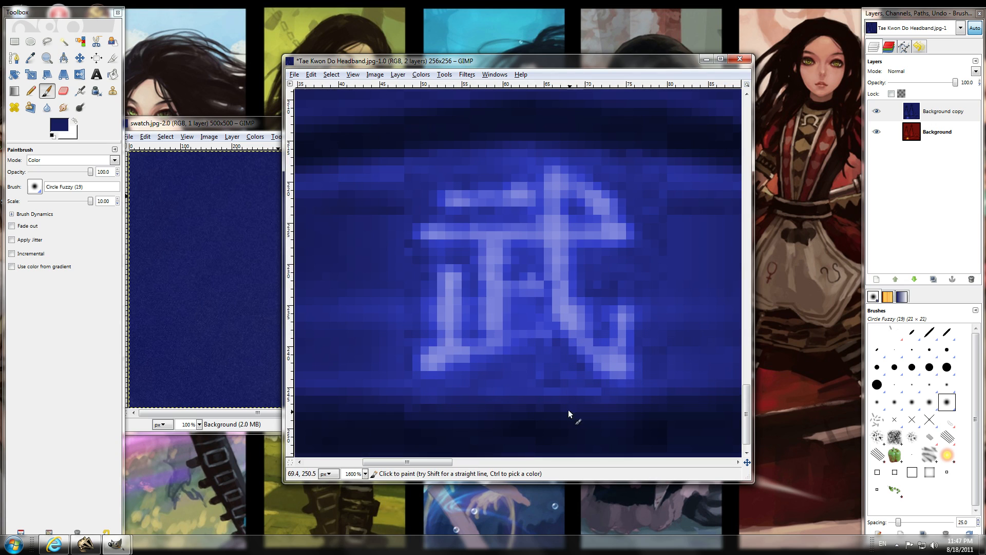
left_click(64, 91)
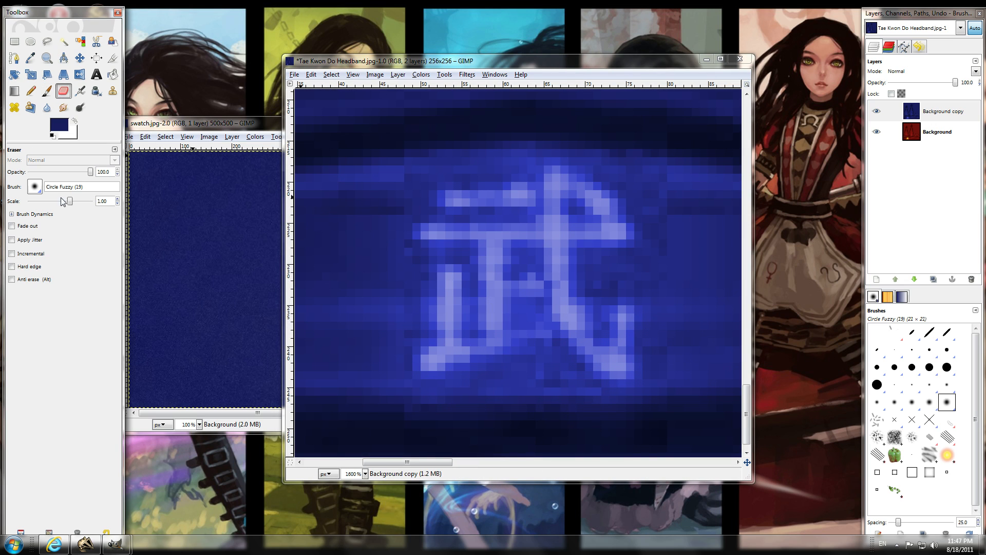
left_click_drag(73, 201, 53, 200)
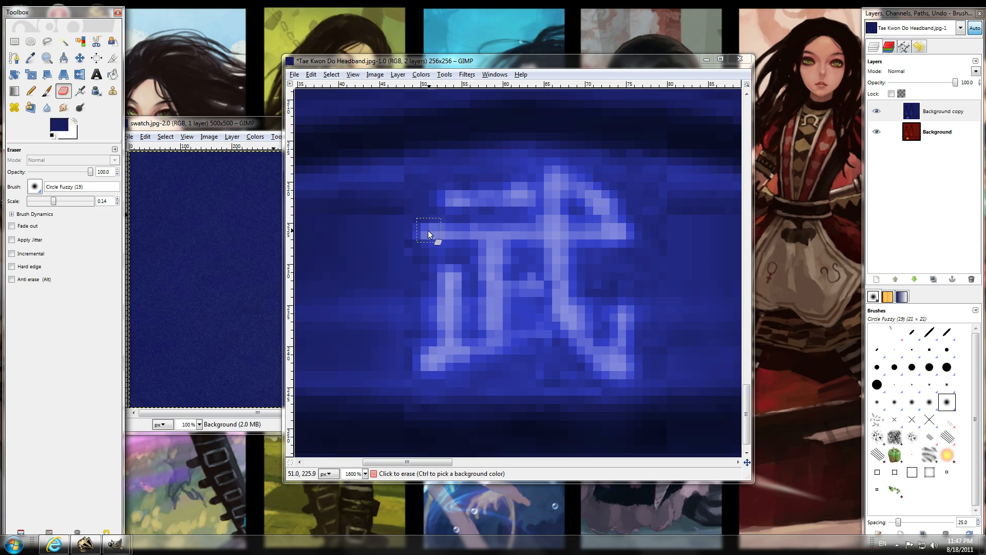
mouse_move(423, 232)
left_mouse_down()
mouse_move(619, 224)
mouse_move(559, 172)
mouse_move(620, 215)
left_mouse_up()
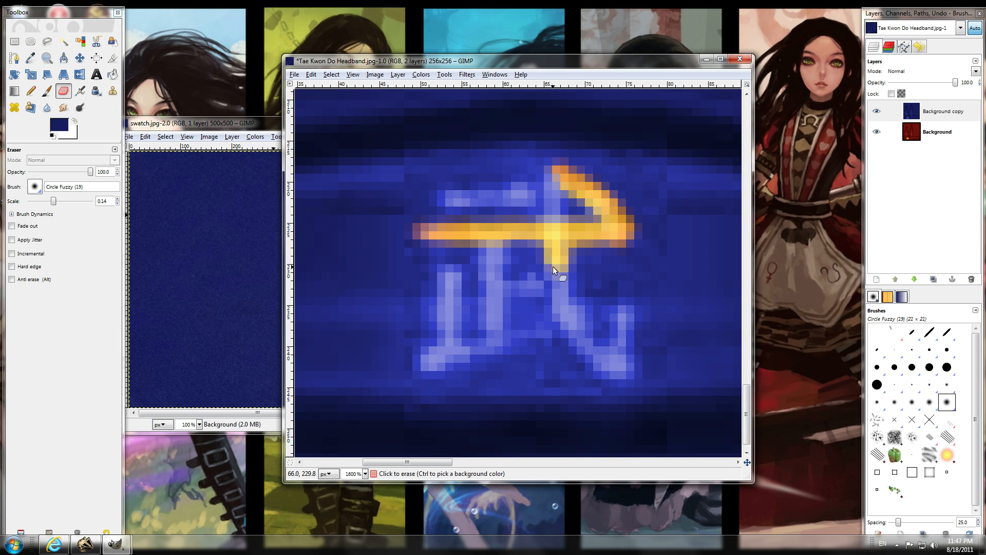
left_click_drag(571, 300, 577, 338)
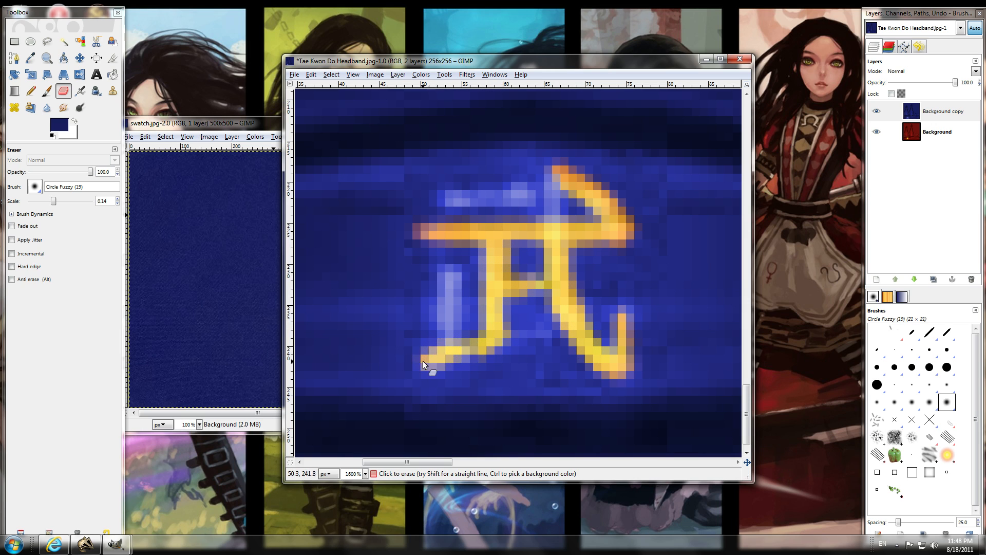
mouse_move(450, 337)
left_mouse_down()
mouse_move(450, 273)
mouse_move(460, 337)
mouse_move(454, 275)
mouse_move(445, 319)
left_mouse_up()
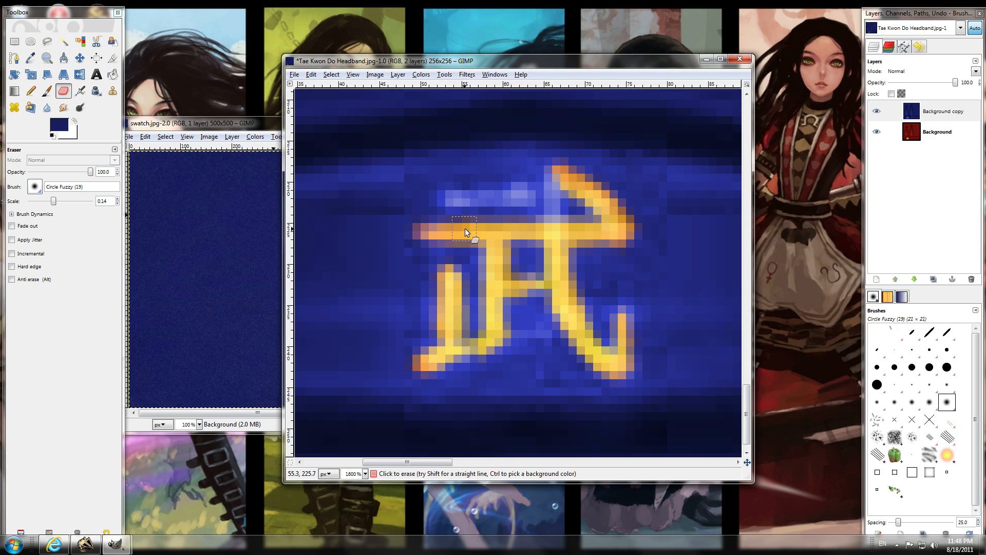
mouse_move(505, 197)
left_mouse_down()
mouse_move(525, 184)
mouse_move(513, 200)
left_mouse_up()
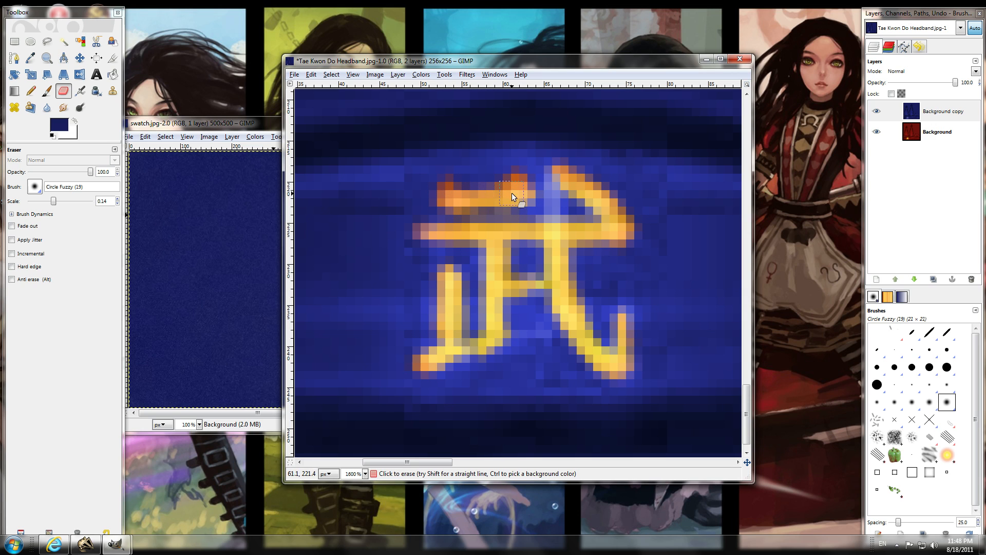
left_click(550, 171)
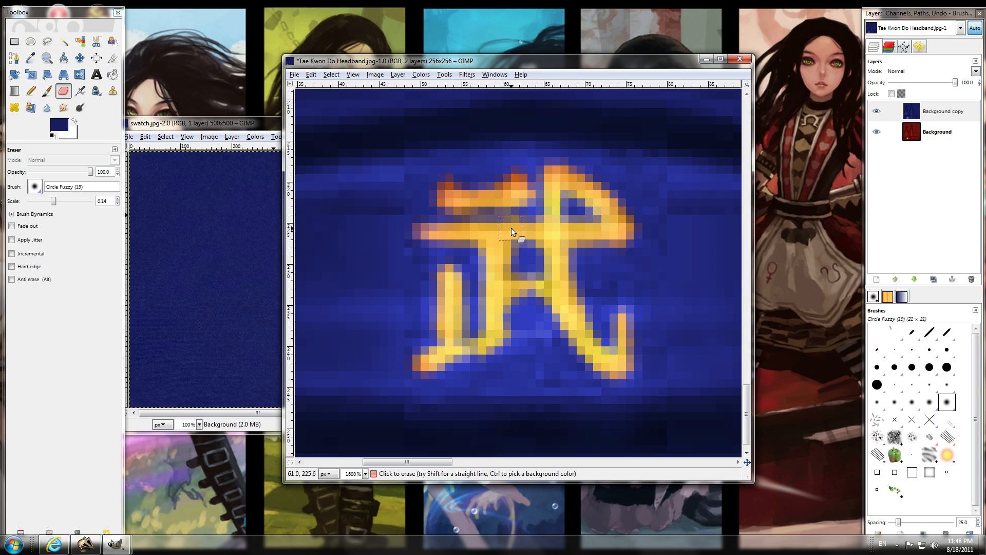
Sample the character's orange-yellow from the Background layer as the foreground color.
scroll(635, 232, "down", 1)
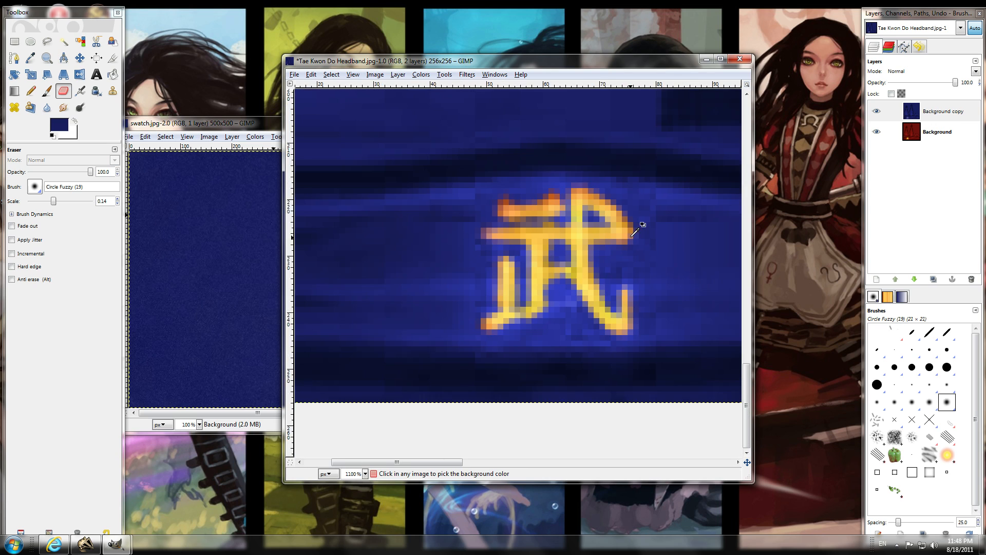
scroll(637, 226, "down", 1)
left_click_drag(448, 459, 470, 461)
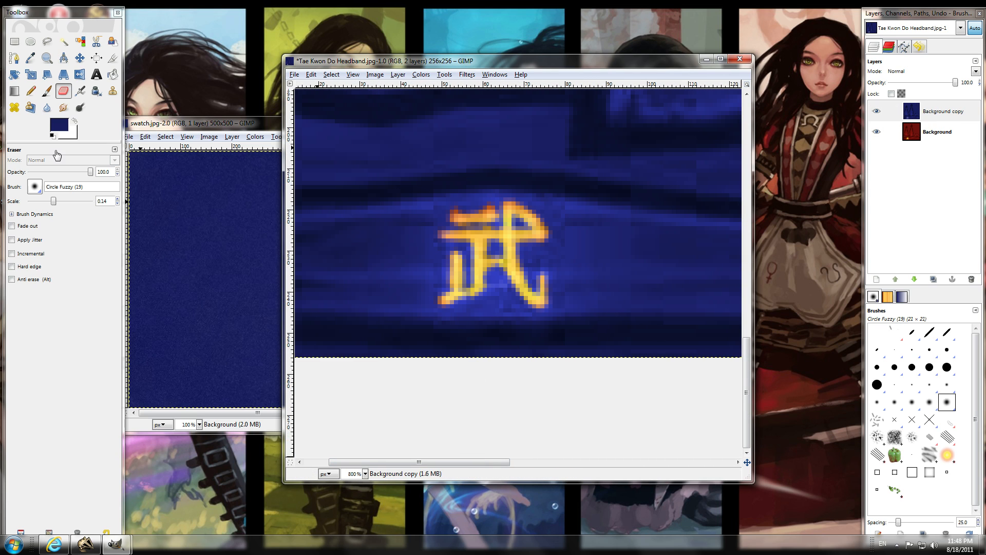
left_click(47, 91)
key("Page_Down")
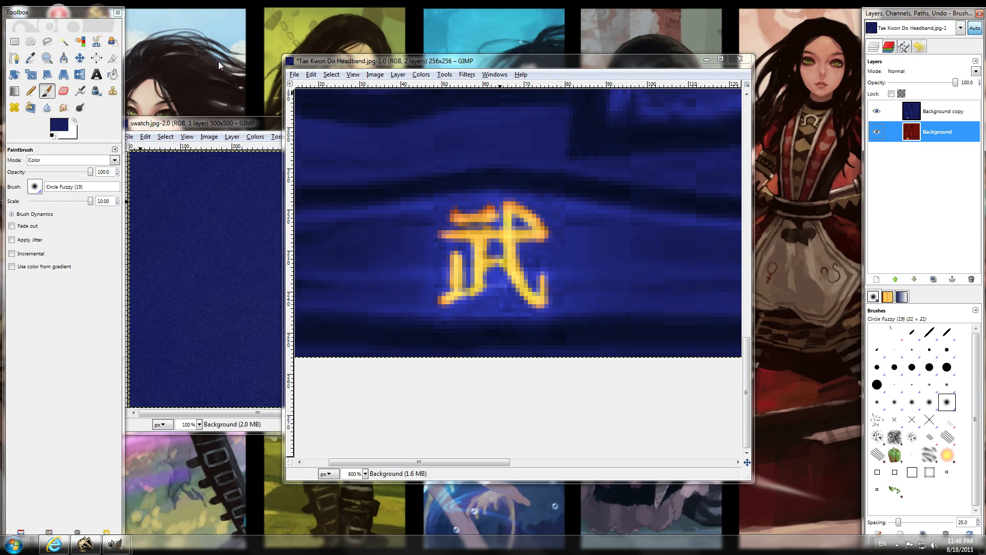
left_click(31, 57)
left_click(509, 222)
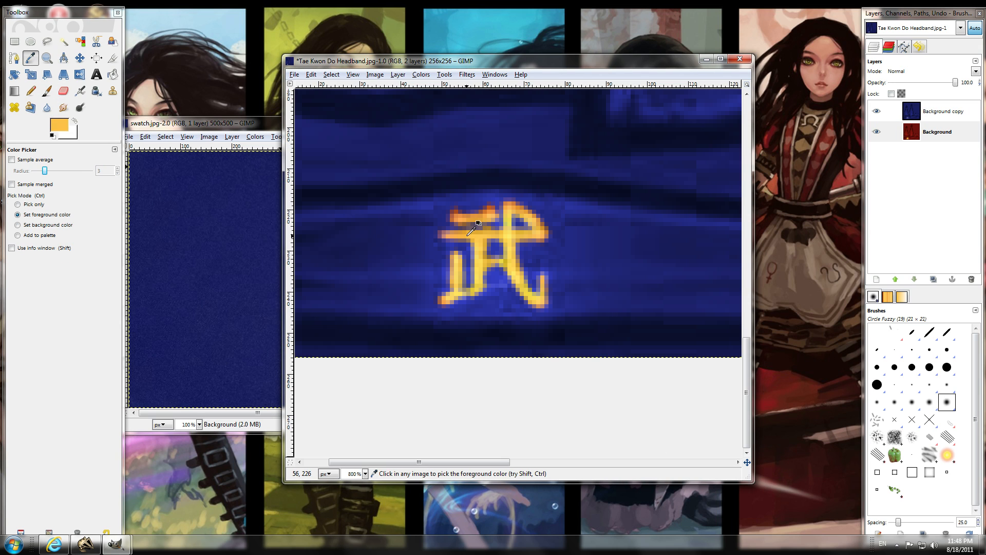
Select the Background copy layer and set the Paintbrush to Soft light mode with opacity 88.0 and scale 1.06.
left_click(931, 112)
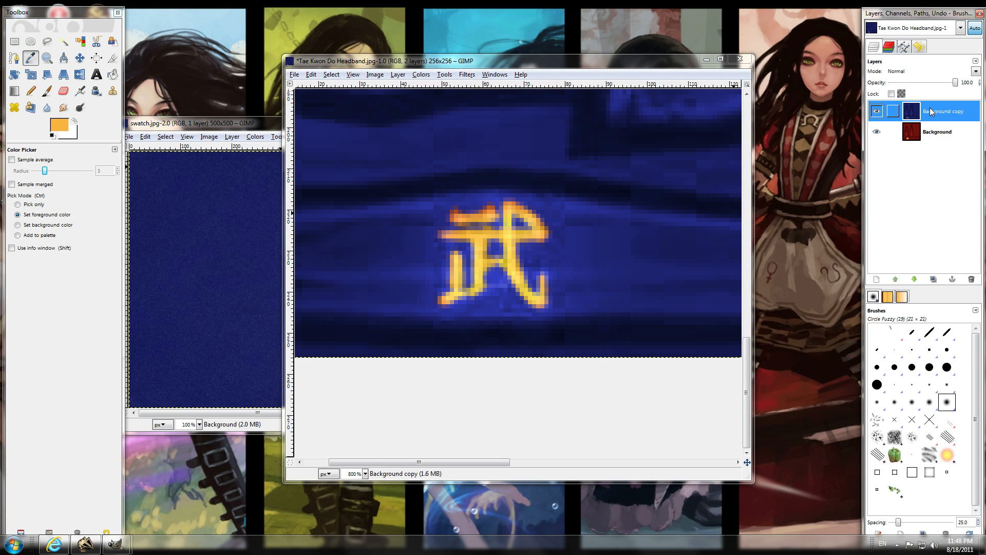
left_click(47, 91)
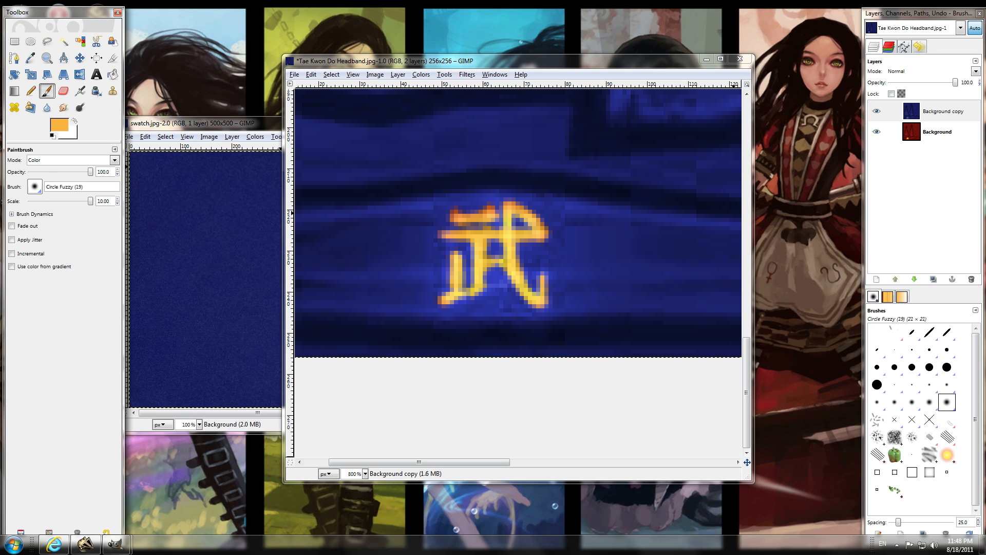
left_click(77, 160)
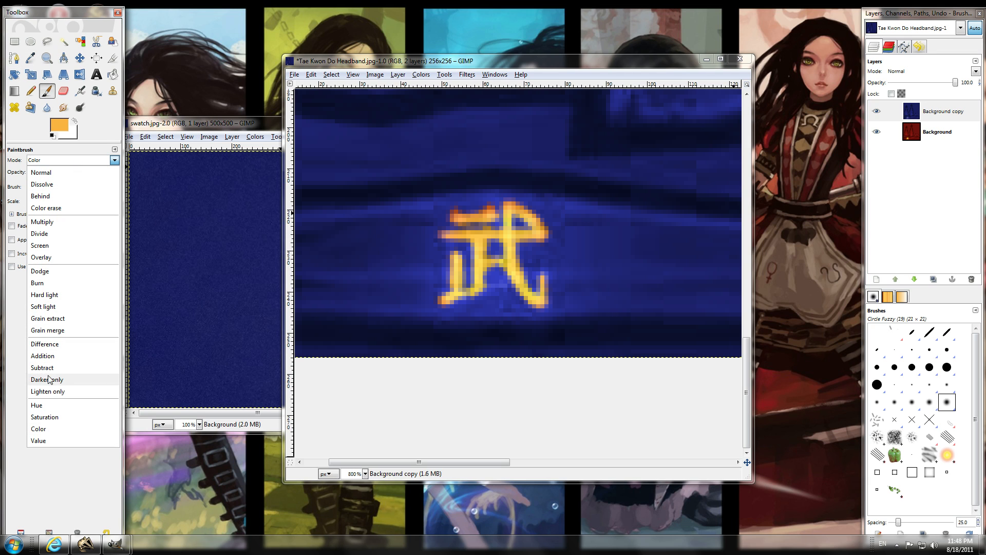
left_click(53, 305)
left_click_drag(83, 201, 67, 204)
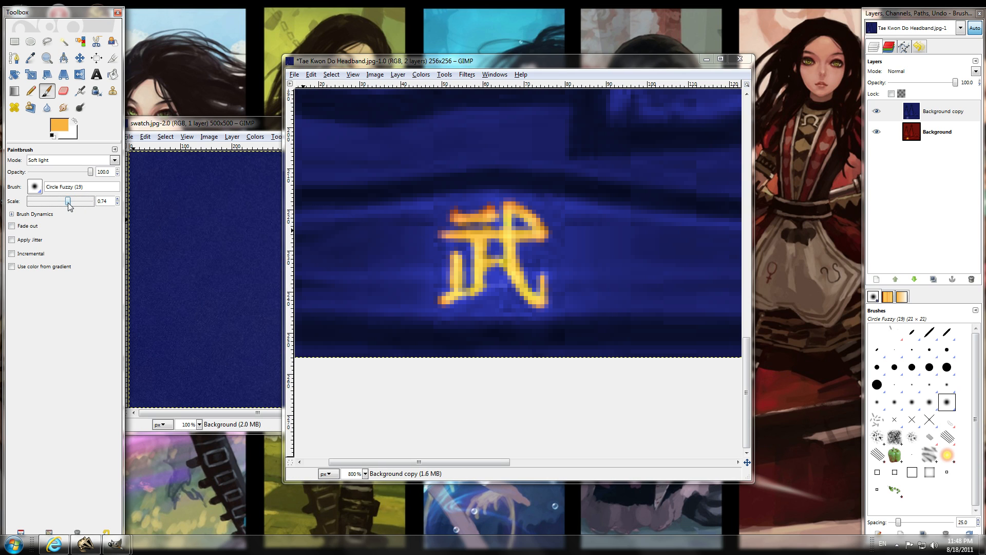
left_click_drag(68, 205, 63, 205)
left_click_drag(89, 173, 79, 174)
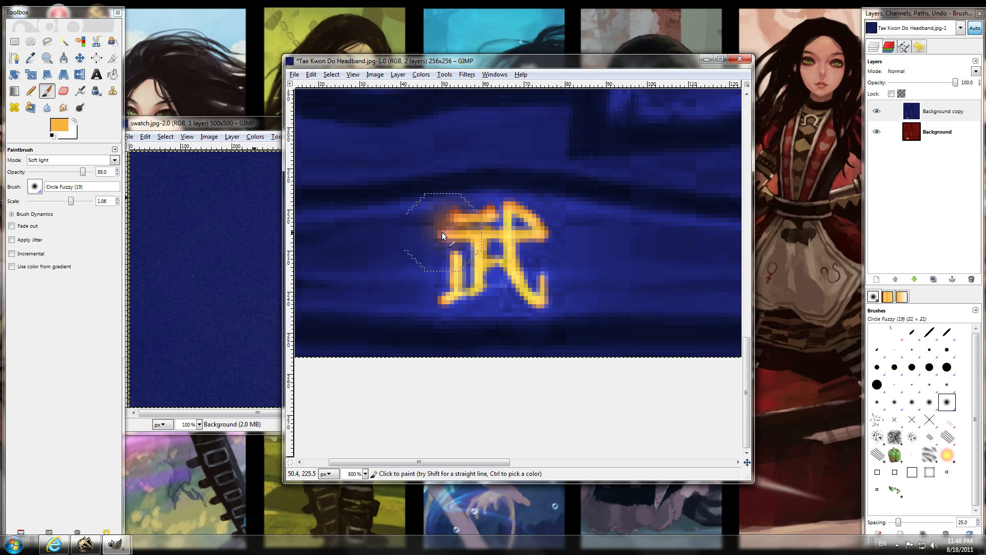
Undo the trial orange brush strokes around the character.
left_click(311, 75)
left_click(312, 74)
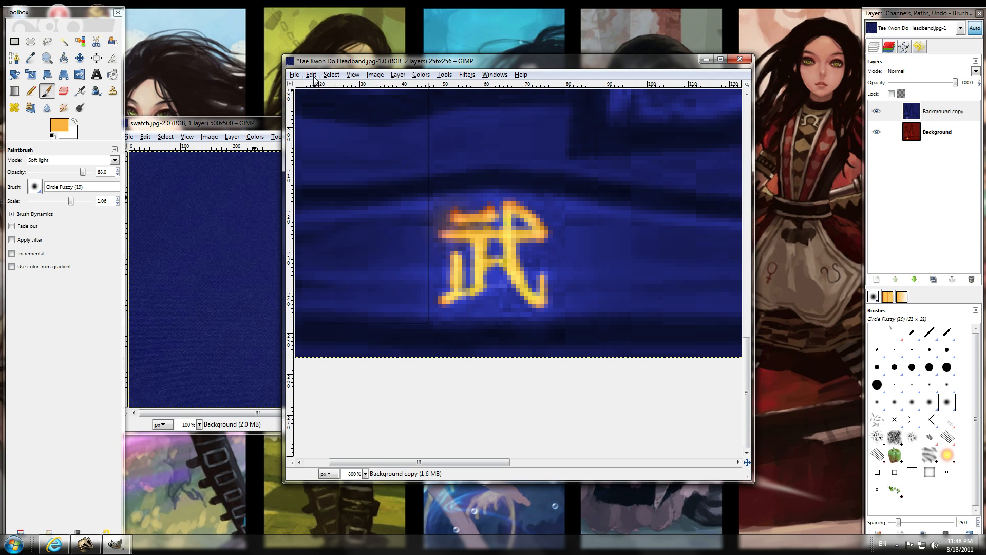
left_click(312, 75)
left_click(317, 88)
left_click(312, 75)
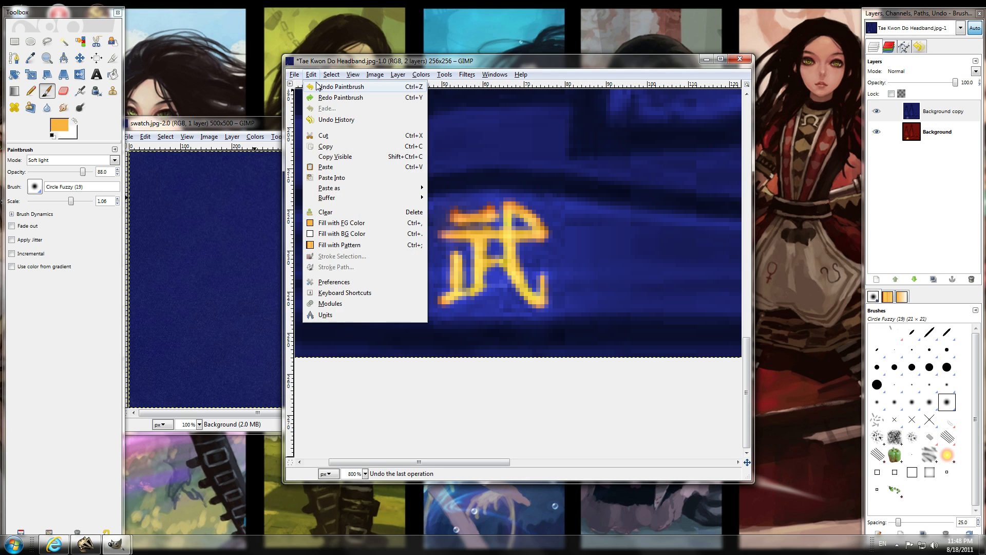
left_click(317, 87)
left_click(311, 75)
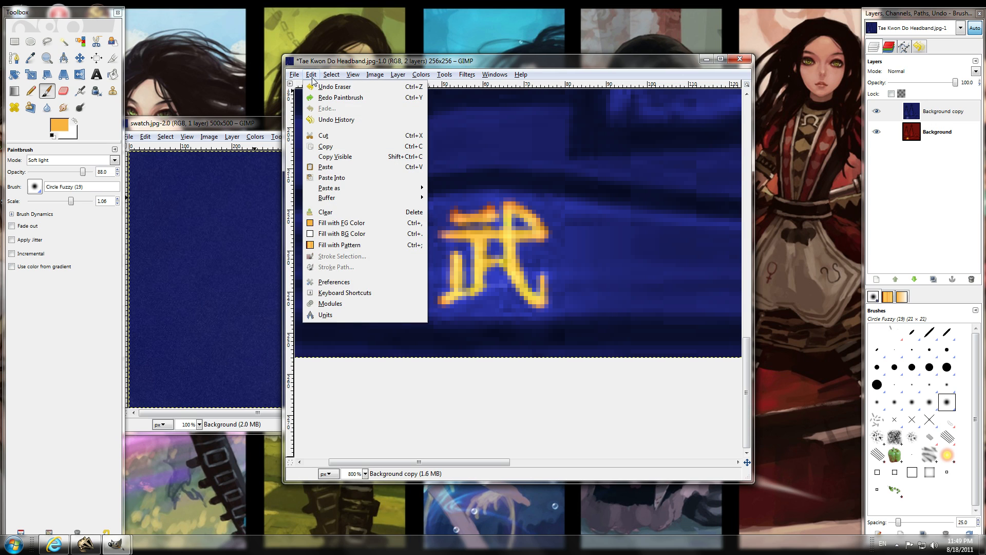
left_click(390, 63)
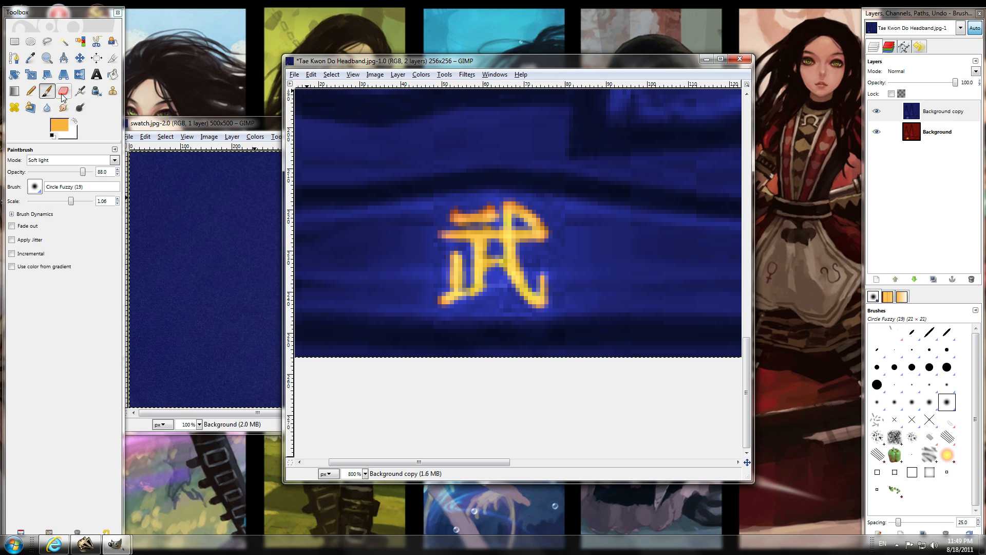
Sample a lighter yellow from the character on the Background layer as foreground color, then reselect the Background copy layer.
left_click(30, 57)
left_click(907, 137)
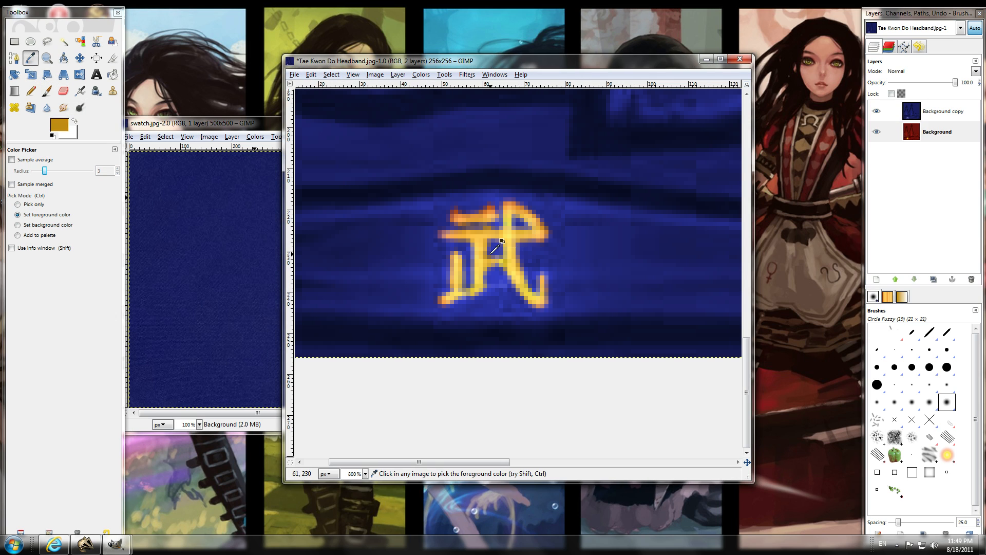
left_click_drag(490, 253, 483, 253)
left_click(940, 111)
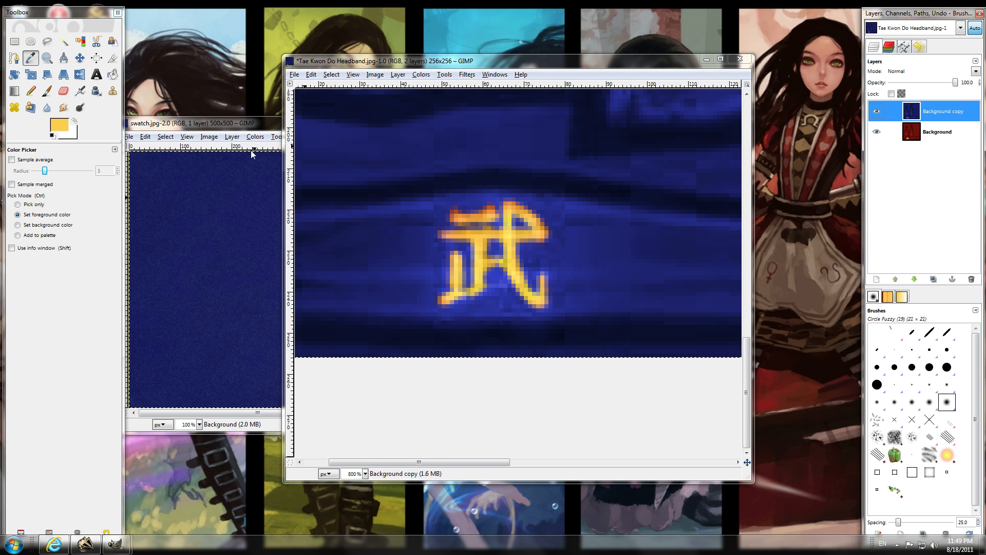
Paint a soft yellow glow around the character on the Background copy layer with the Paintbrush, raising its opacity to 100.
left_click(46, 91)
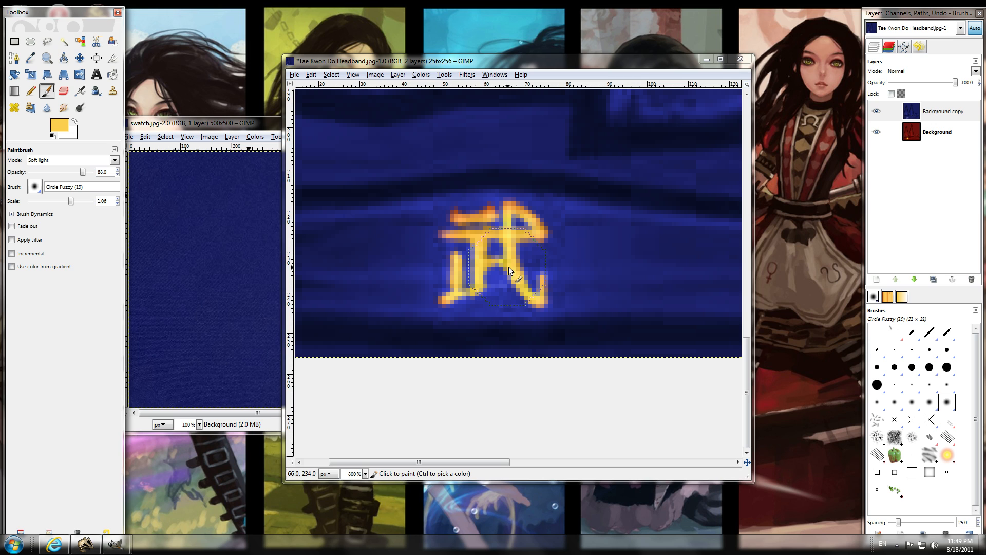
left_click(458, 226)
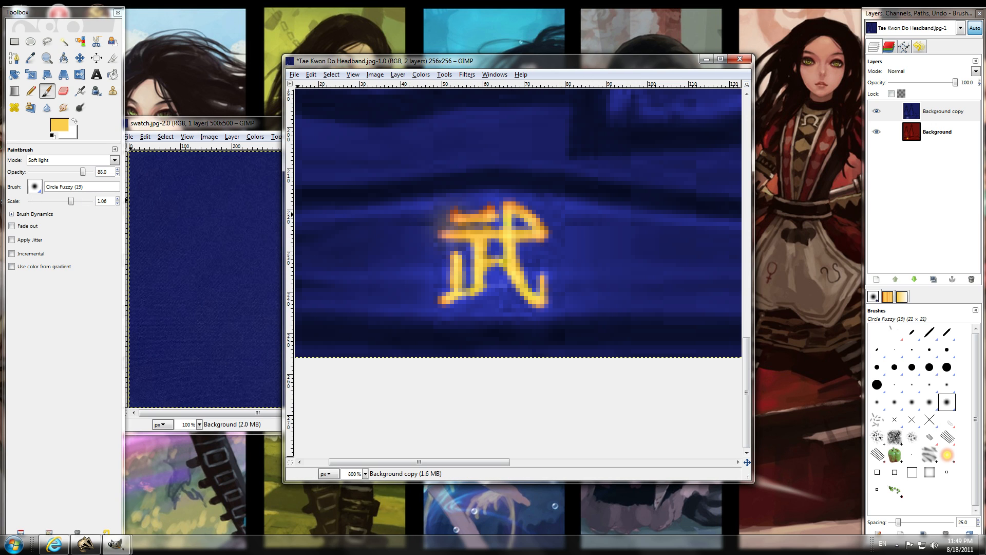
left_click_drag(83, 172, 92, 172)
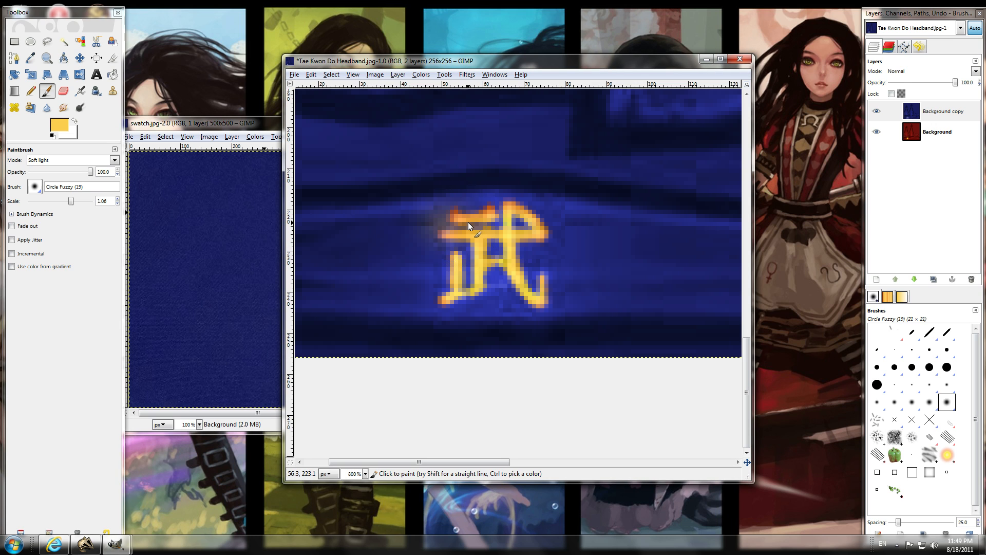
left_click(944, 135)
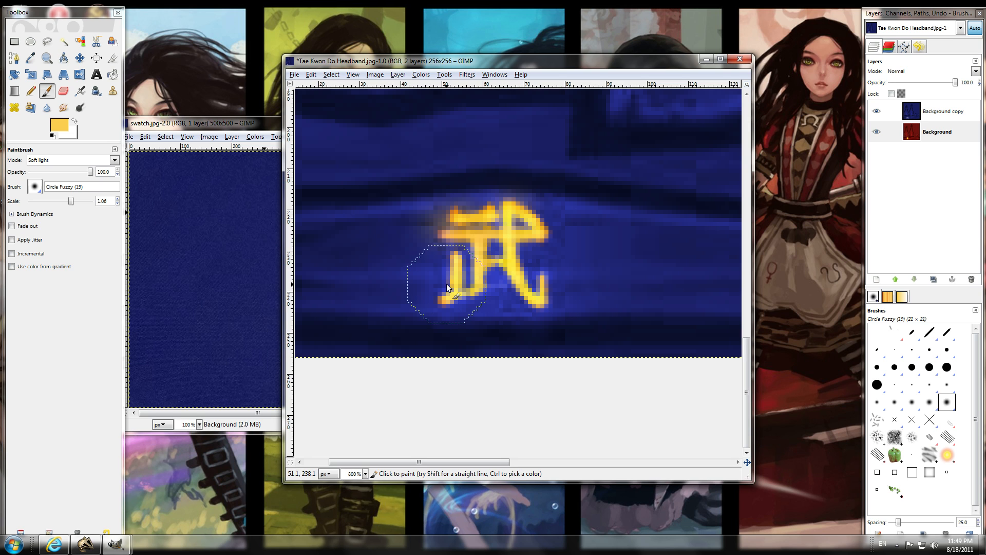
left_click(886, 119)
left_click(458, 220)
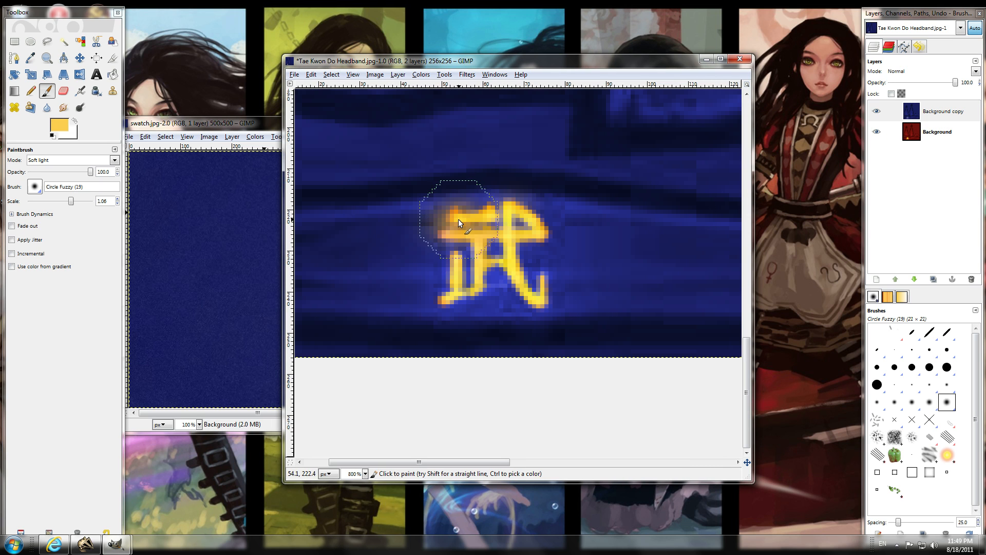
mouse_move(458, 219)
left_mouse_down()
mouse_move(539, 210)
mouse_move(546, 224)
mouse_move(520, 219)
mouse_move(514, 254)
mouse_move(554, 297)
mouse_move(499, 263)
mouse_move(469, 293)
mouse_move(430, 293)
mouse_move(461, 263)
mouse_move(445, 310)
mouse_move(452, 259)
mouse_move(459, 277)
mouse_move(439, 314)
mouse_move(455, 263)
mouse_move(450, 296)
mouse_move(471, 273)
mouse_move(545, 302)
mouse_move(505, 290)
mouse_move(512, 221)
mouse_move(535, 226)
mouse_move(508, 240)
mouse_move(539, 307)
mouse_move(473, 269)
mouse_move(448, 297)
left_mouse_up()
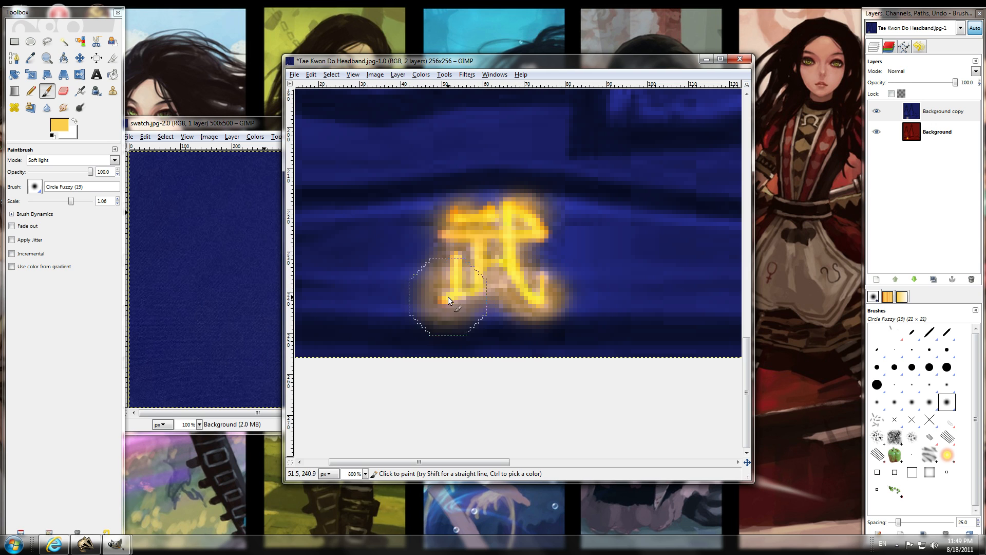
Toggle the Background copy layer's visibility to compare the whole recolored texture with the red original.
scroll(667, 235, "down", 4)
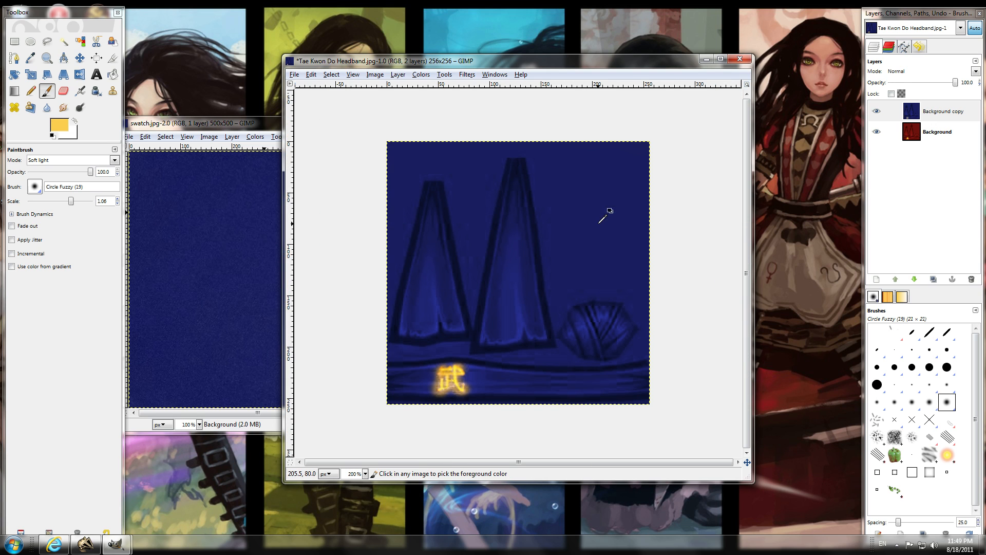
left_click(877, 111)
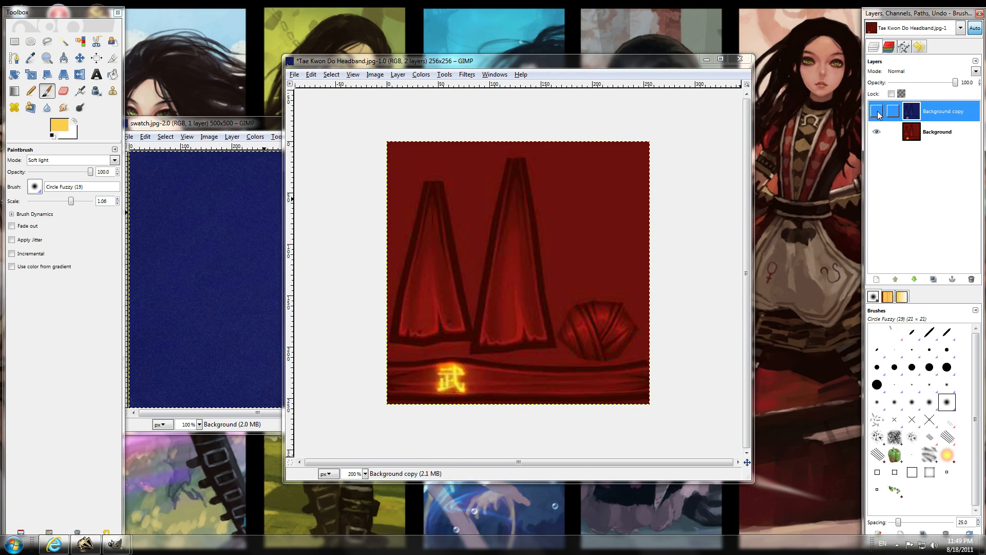
left_click(877, 112)
left_click(877, 112)
left_click(877, 112)
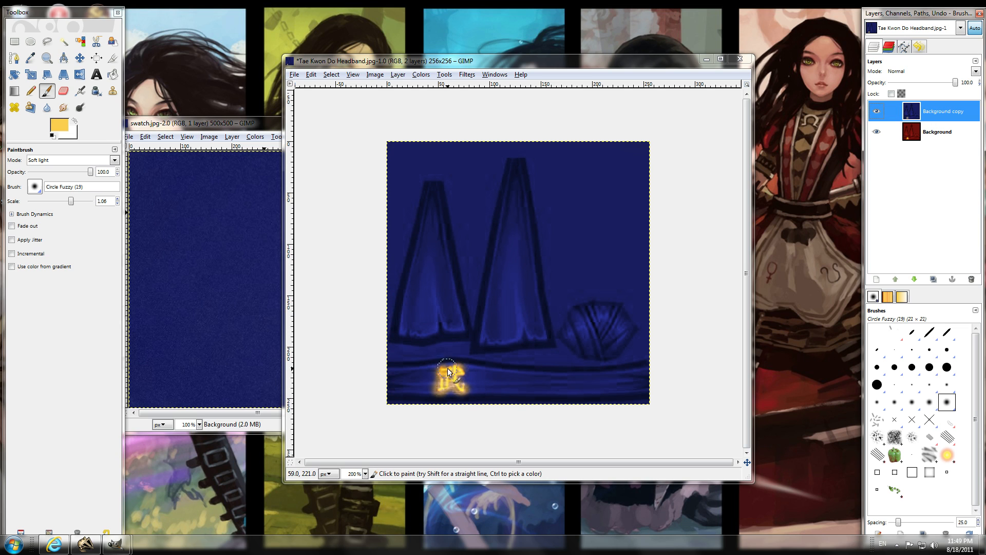
left_click(877, 111)
left_click(877, 112)
left_click(877, 111)
left_click(877, 111)
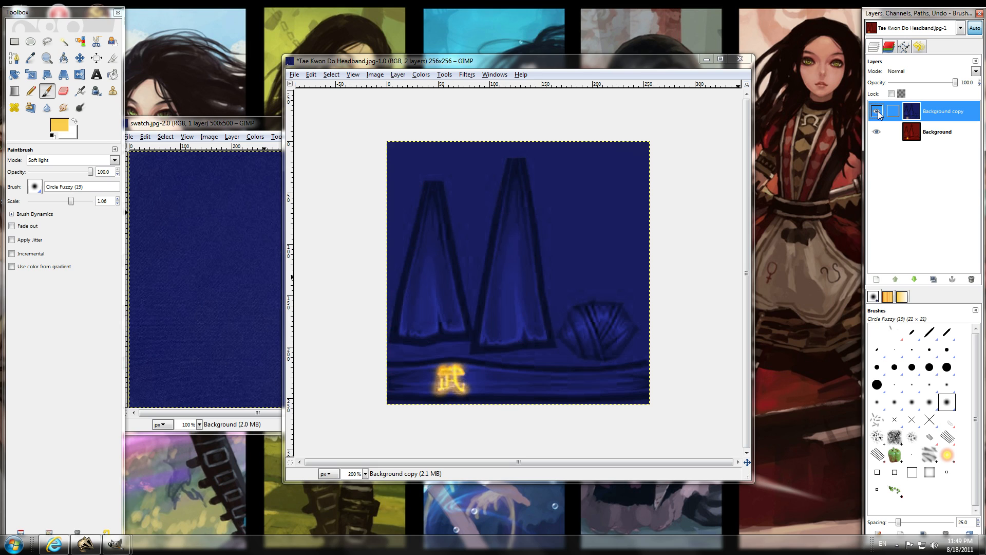
Select the Background layer and compare the character's glow on both layers by hiding and showing Background copy.
left_click(893, 132)
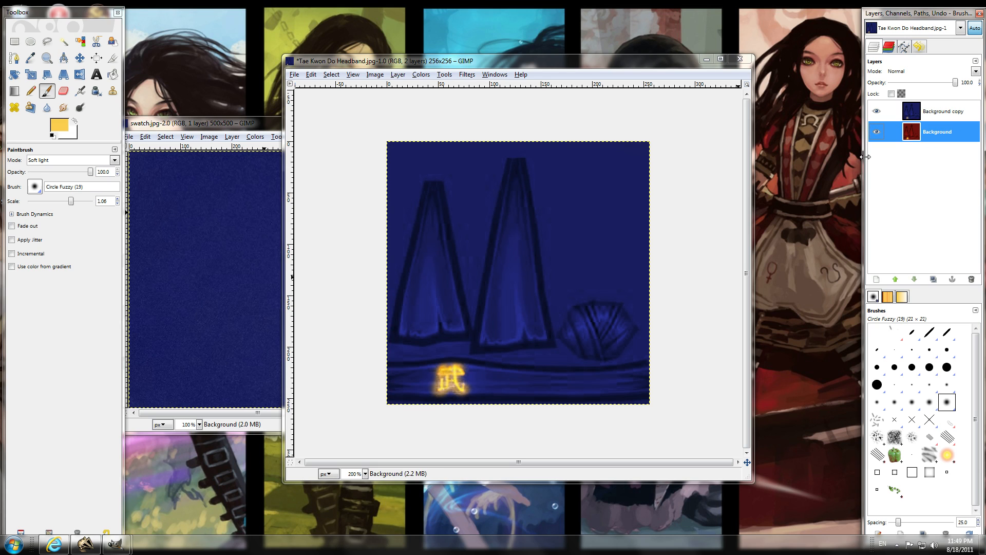
left_click(441, 393)
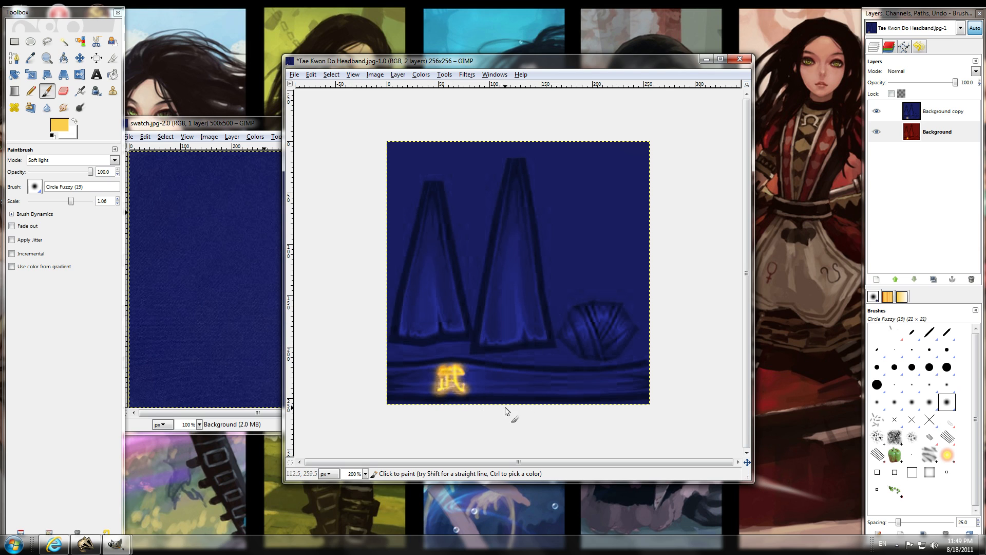
left_click(877, 112)
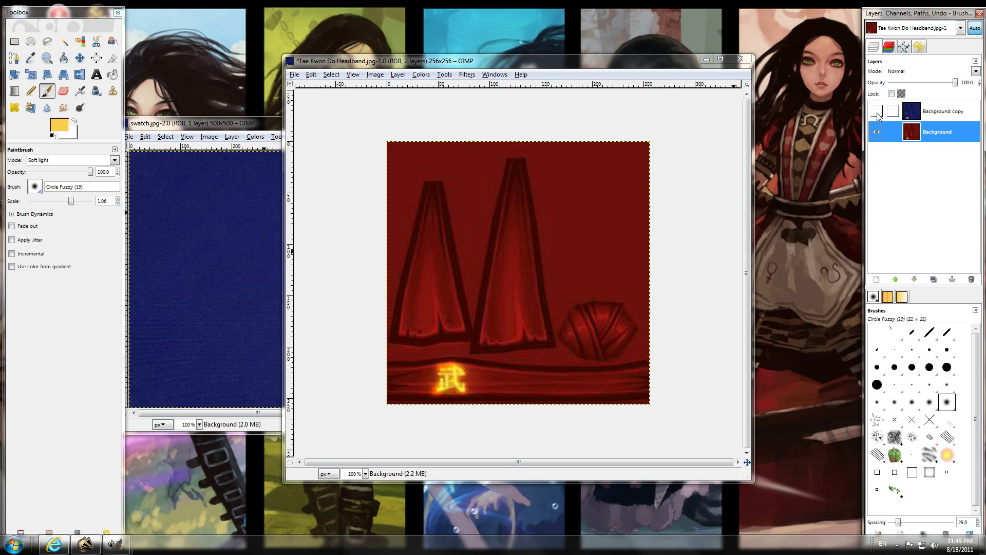
left_click(877, 113)
left_click(877, 113)
left_click(876, 113)
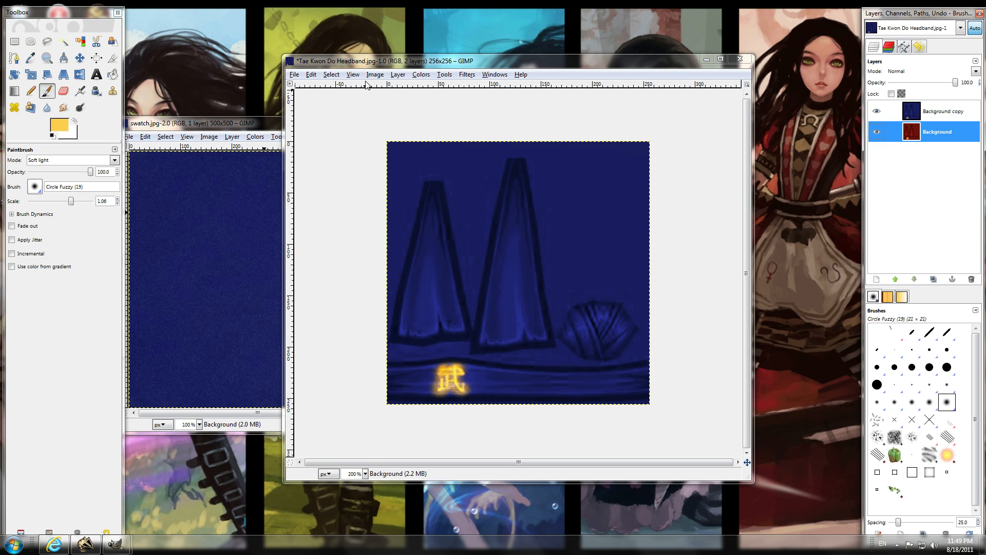
Flatten the headband image into a single layer.
left_click(295, 75)
mouse_move(400, 75)
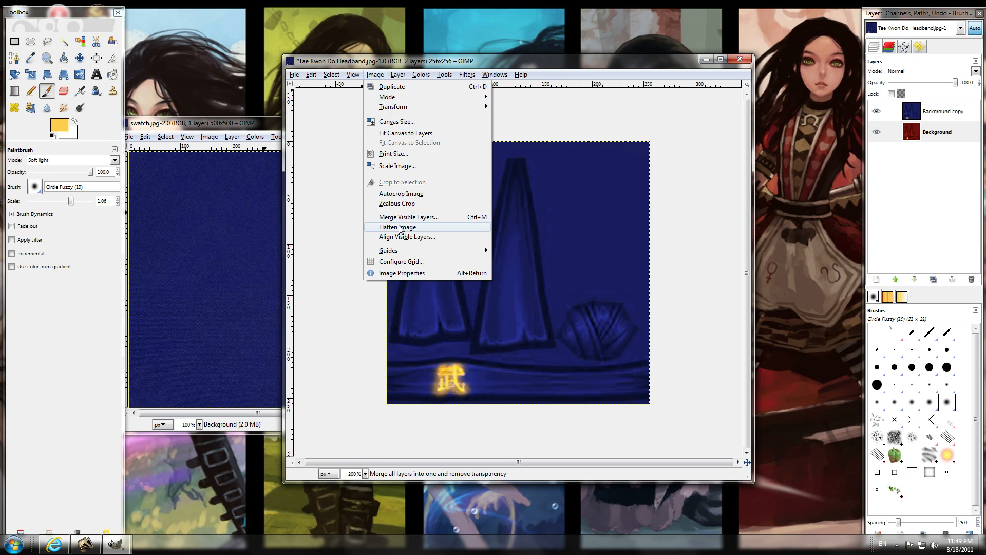
left_click(400, 227)
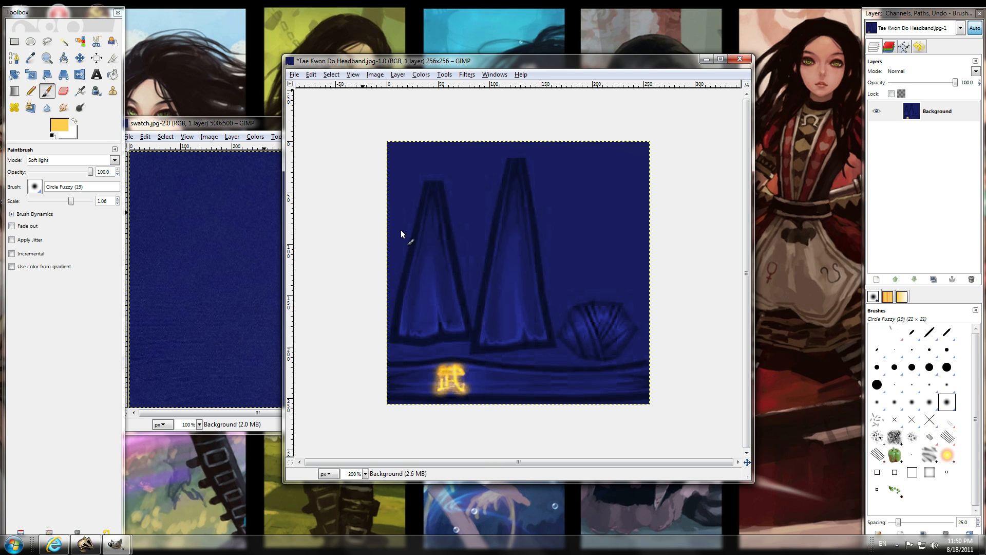
Save the image as Tae Kwon Do Headband.jpg in the Completed folder, using the JPEG image type with quality 100.
left_click(295, 74)
left_click(314, 167)
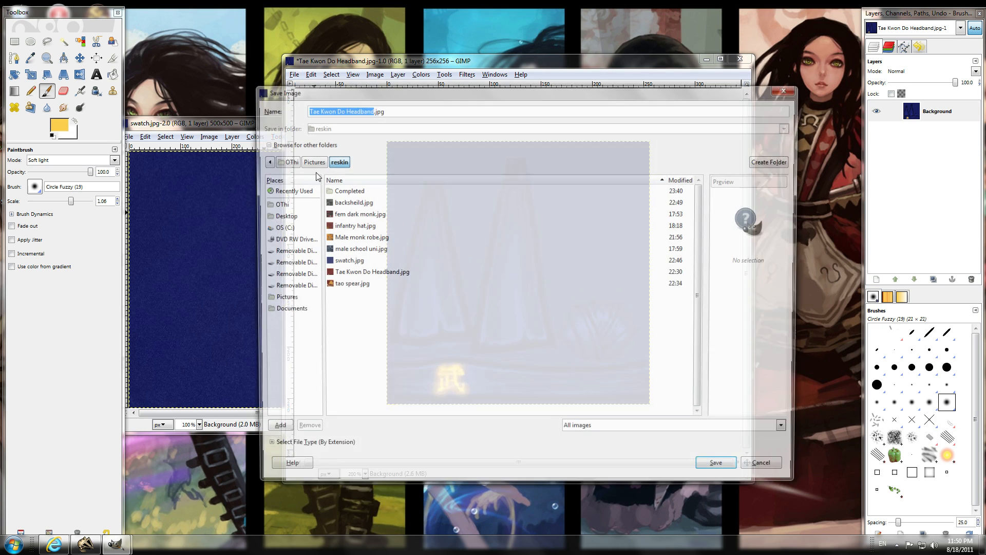
double_click(339, 189)
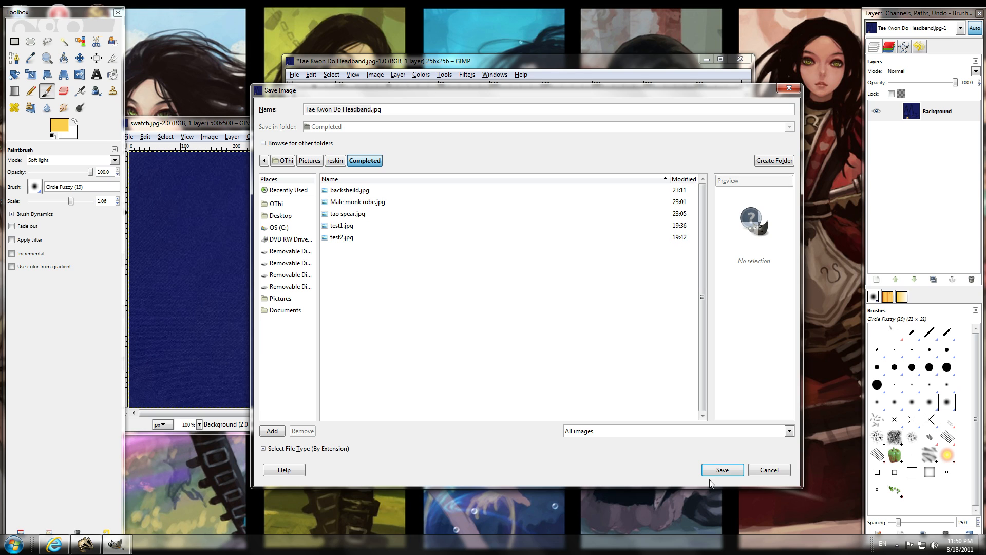
left_click(284, 451)
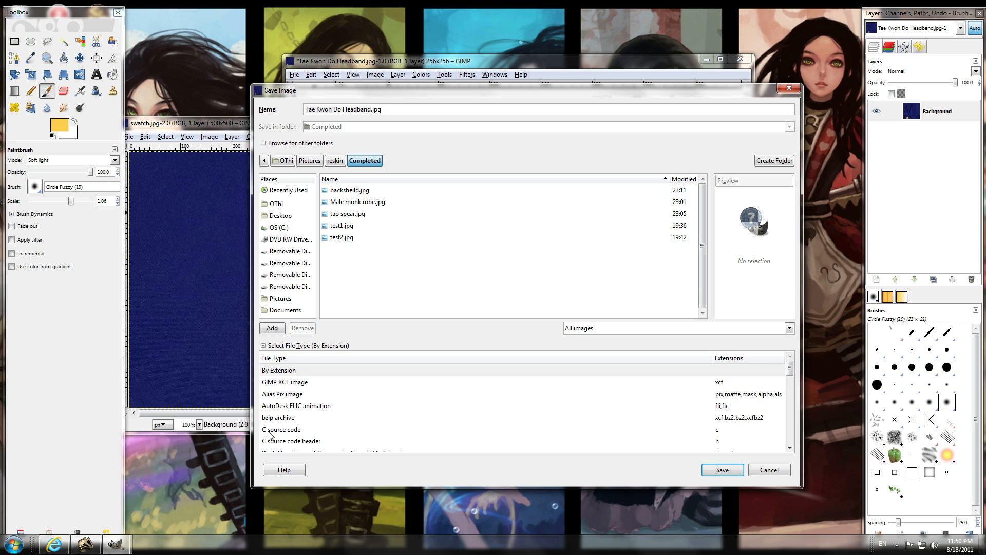
scroll(273, 431, "down", 5)
scroll(274, 431, "down", 1)
left_click(280, 433)
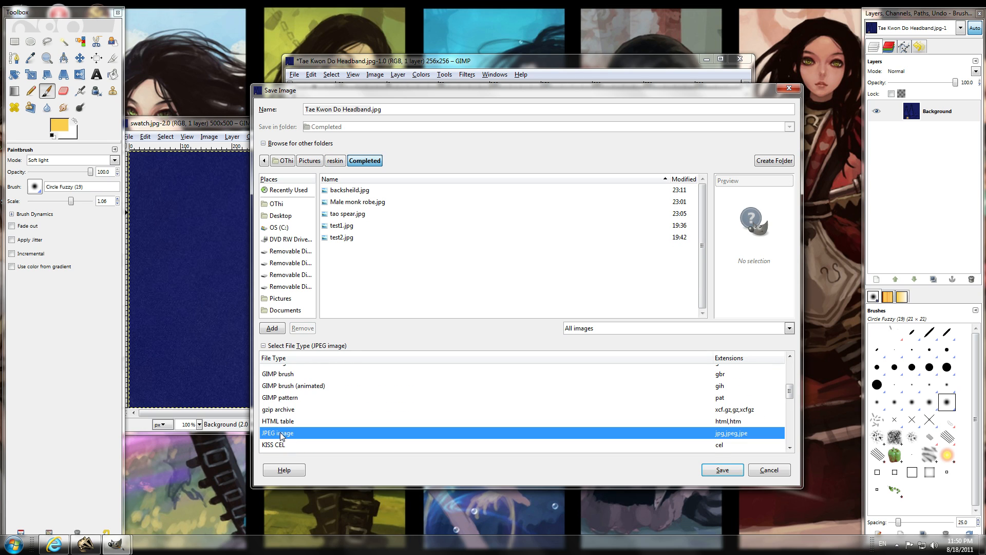
left_click(722, 470)
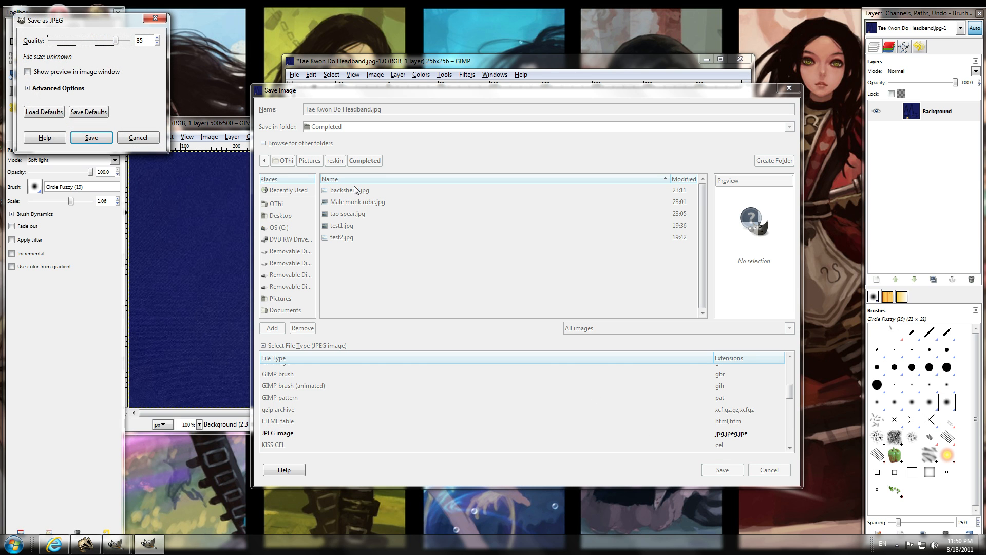
left_click_drag(116, 40, 130, 40)
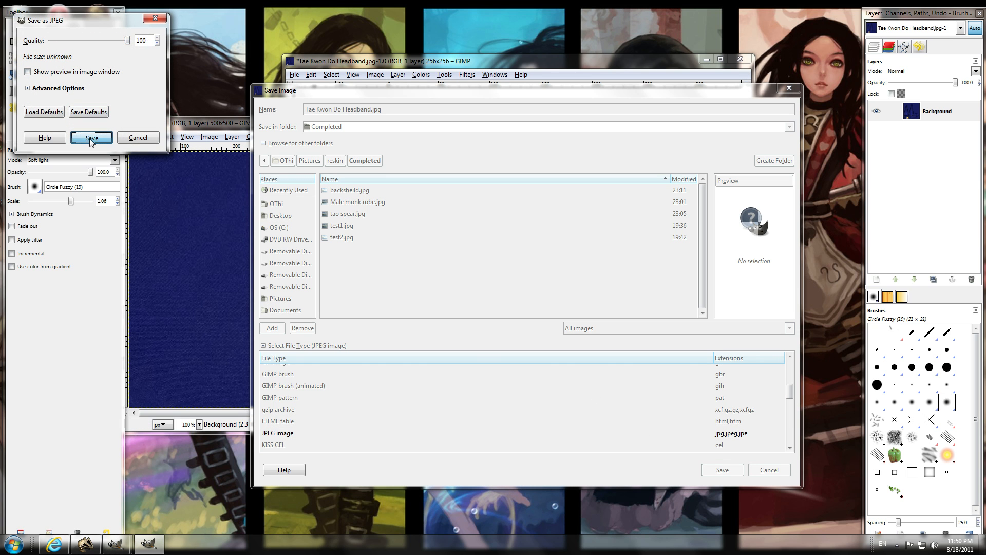